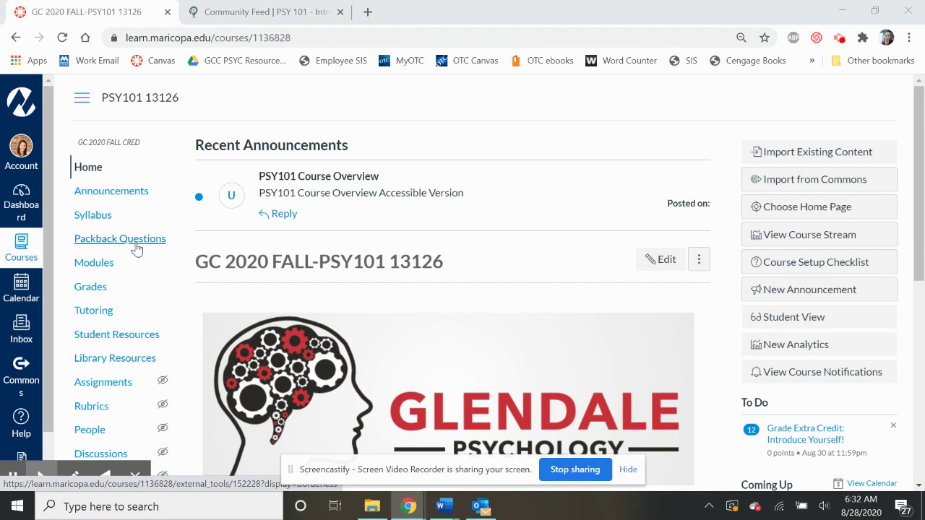
# Launch Packback Questions from the PSY101 Canvas course and switch to its Community Feed tab.
pyautogui.click(137, 249)
pyautogui.click(235, 9)
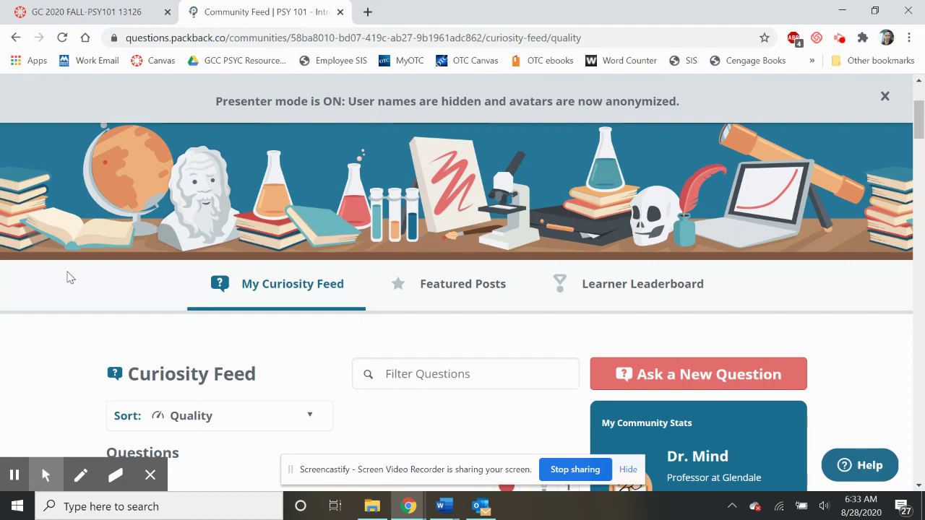
pyautogui.scroll(-2, 68, 277)
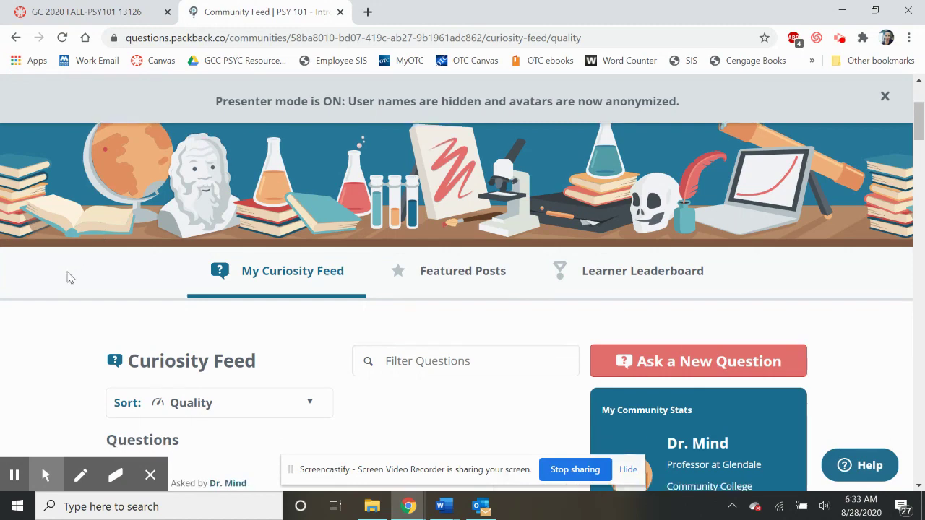
pyautogui.scroll(-4, 69, 277)
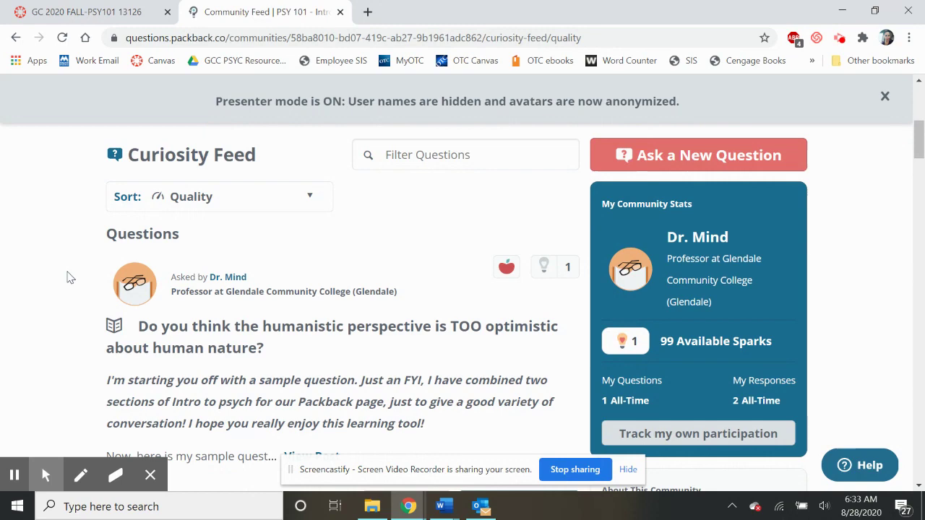
pyautogui.scroll(-1, 69, 277)
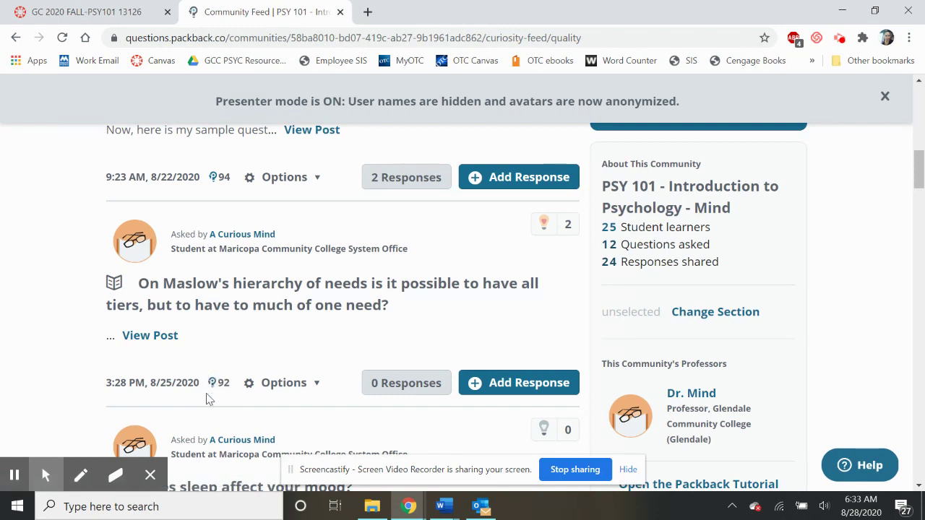
pyautogui.moveTo(213, 397)
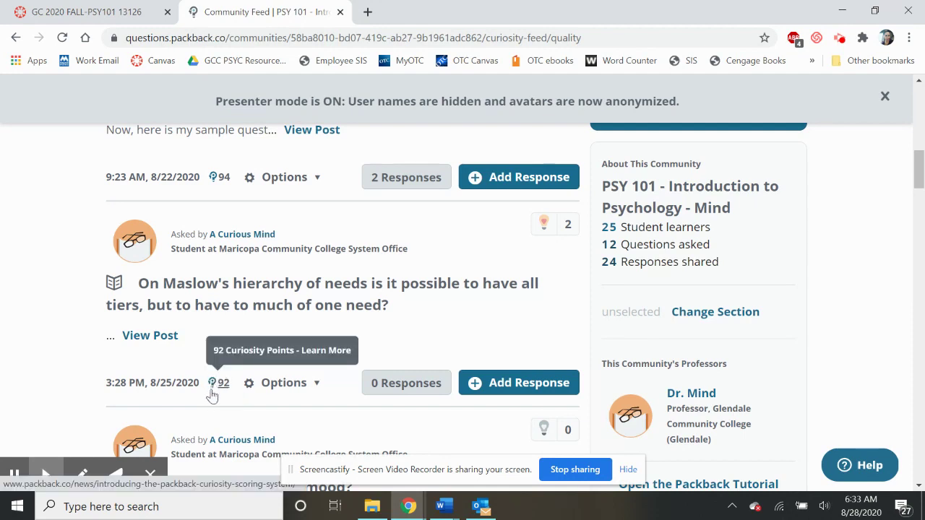
pyautogui.scroll(-2, 80, 394)
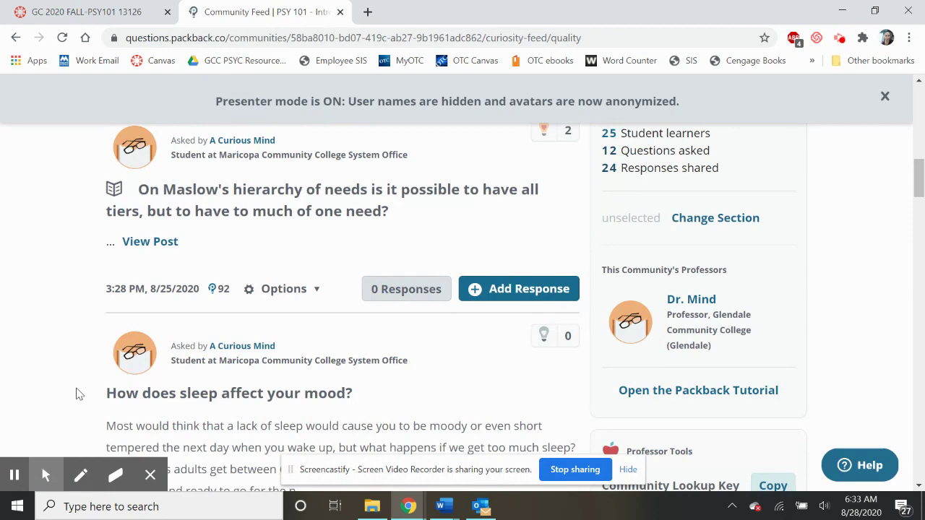
pyautogui.scroll(-3, 80, 394)
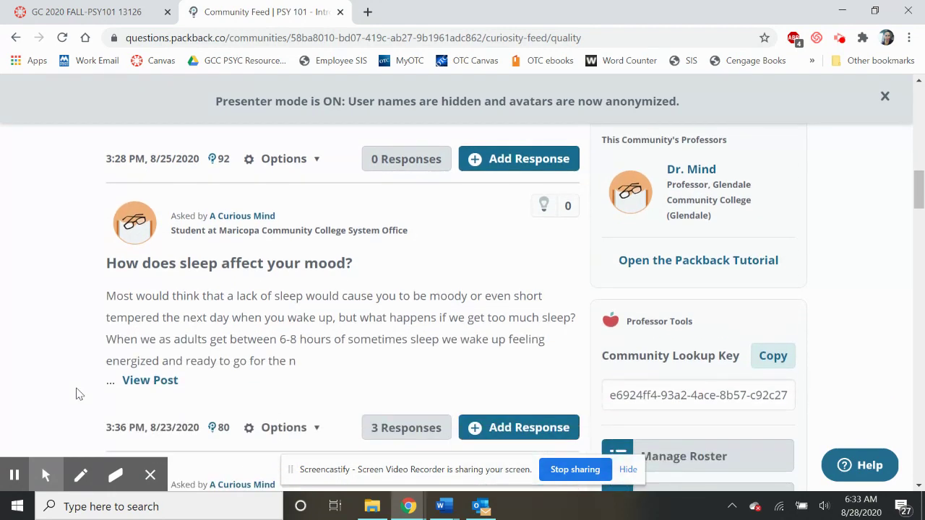
pyautogui.moveTo(212, 431)
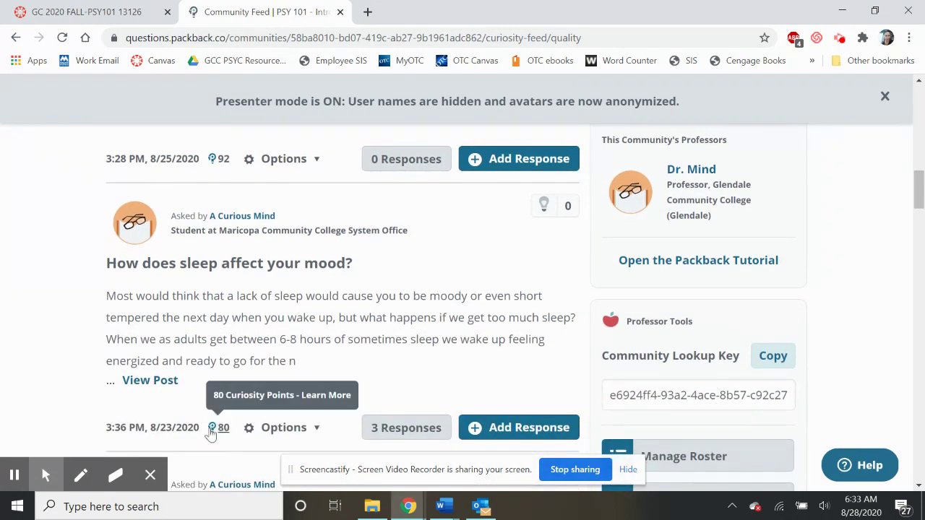
pyautogui.scroll(5, 222, 438)
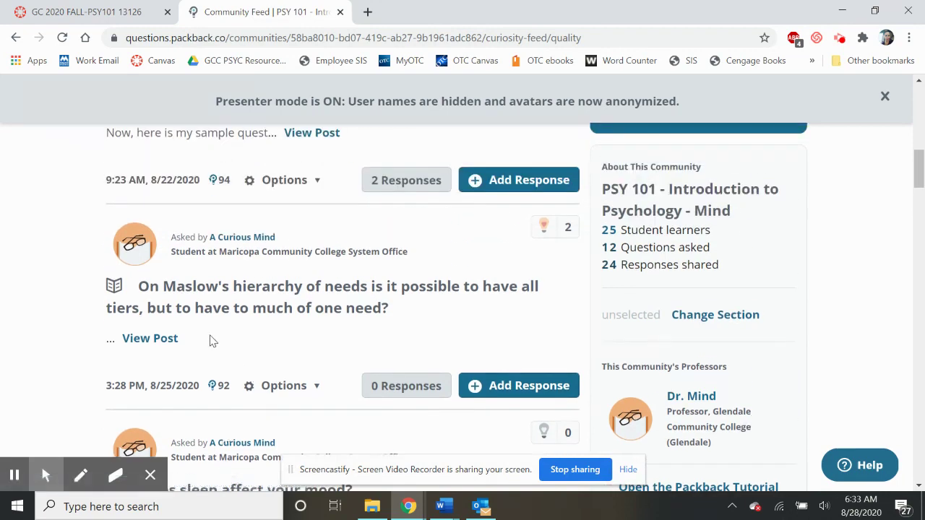
pyautogui.scroll(-1, 217, 336)
pyautogui.scroll(-2, 227, 311)
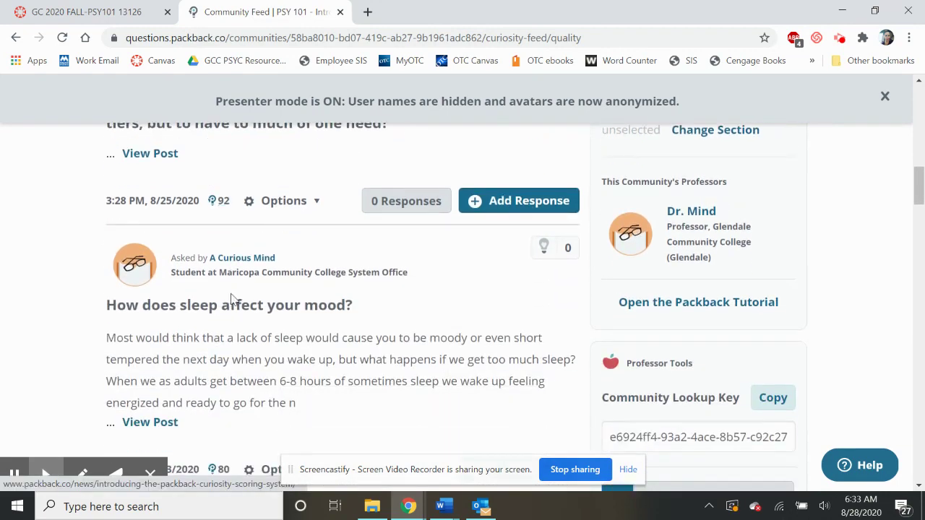
pyautogui.scroll(-1, 231, 298)
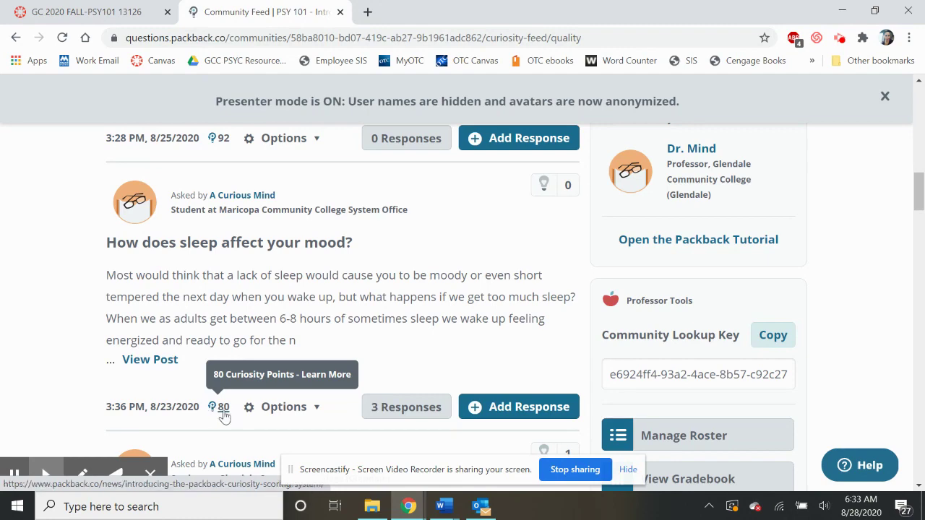
pyautogui.scroll(1, 295, 347)
pyautogui.scroll(5, 295, 347)
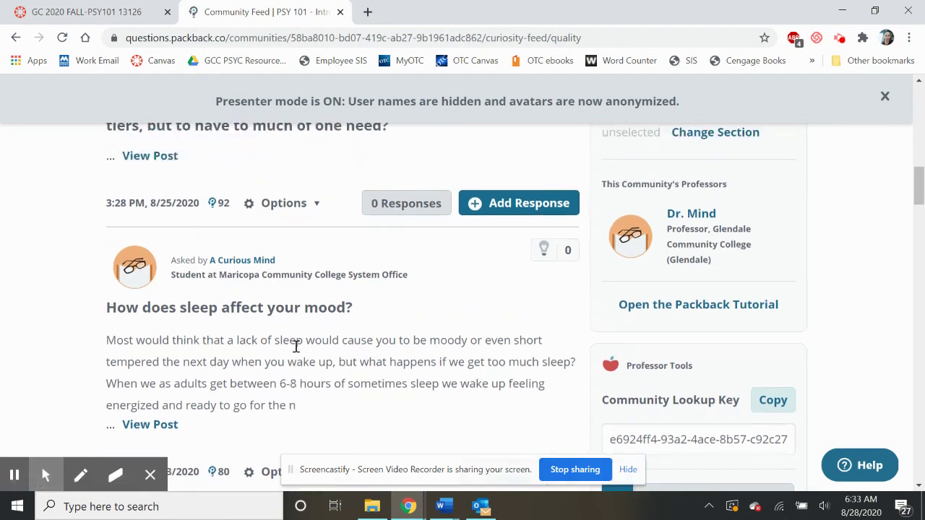
pyautogui.scroll(3, 295, 347)
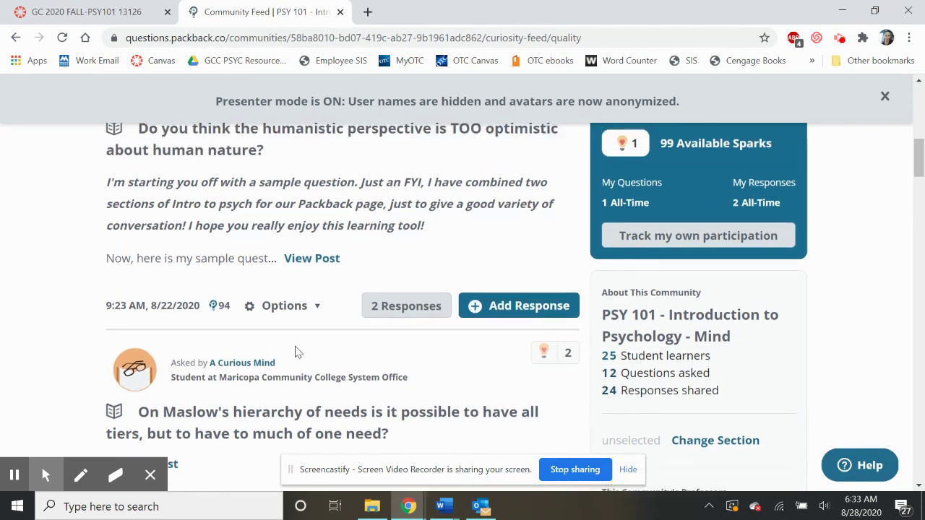
pyautogui.scroll(2, 294, 352)
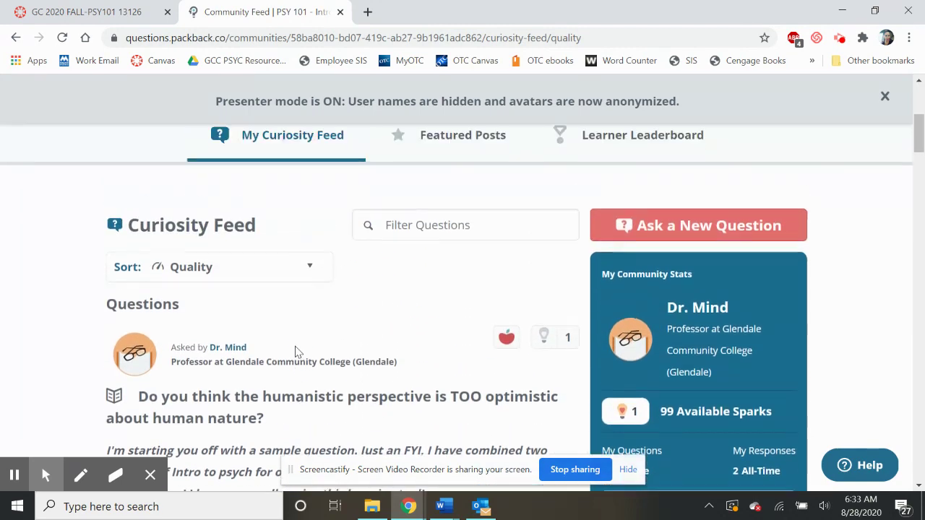
# Start a new question titled 'Do I need ot write a sample question?'.
pyautogui.click(644, 236)
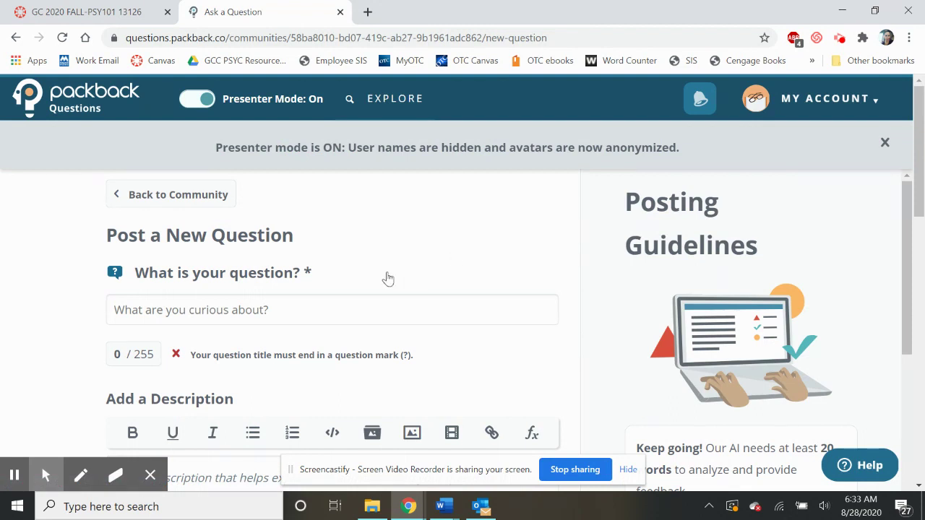
pyautogui.scroll(-1, 387, 278)
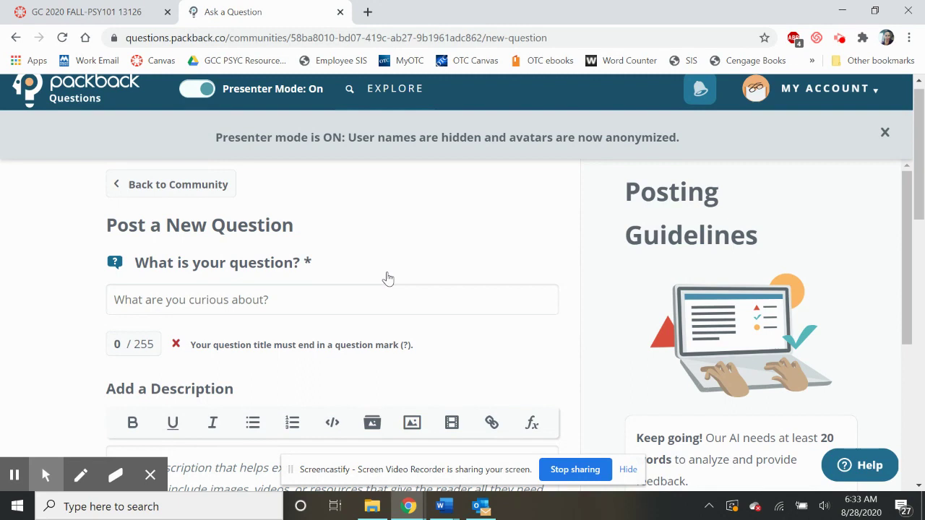
pyautogui.click(305, 262)
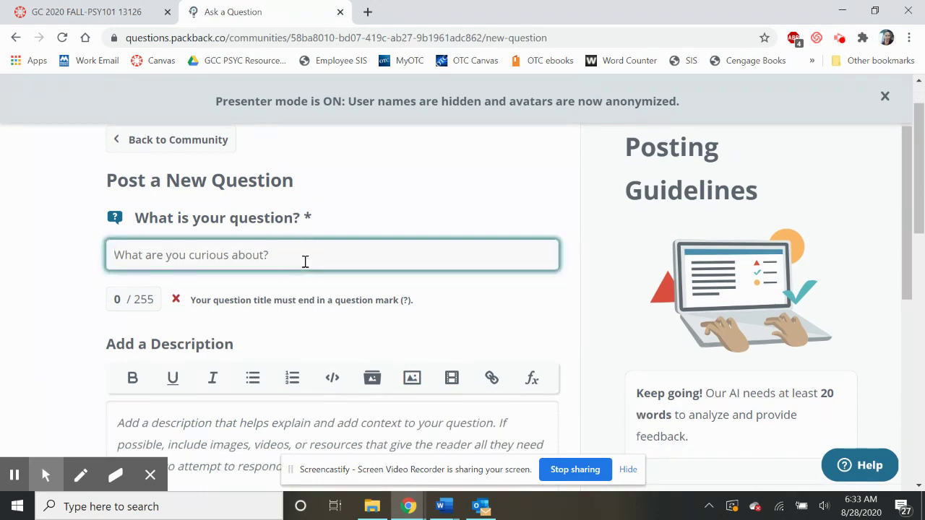
pyautogui.write('Do I need ot write')
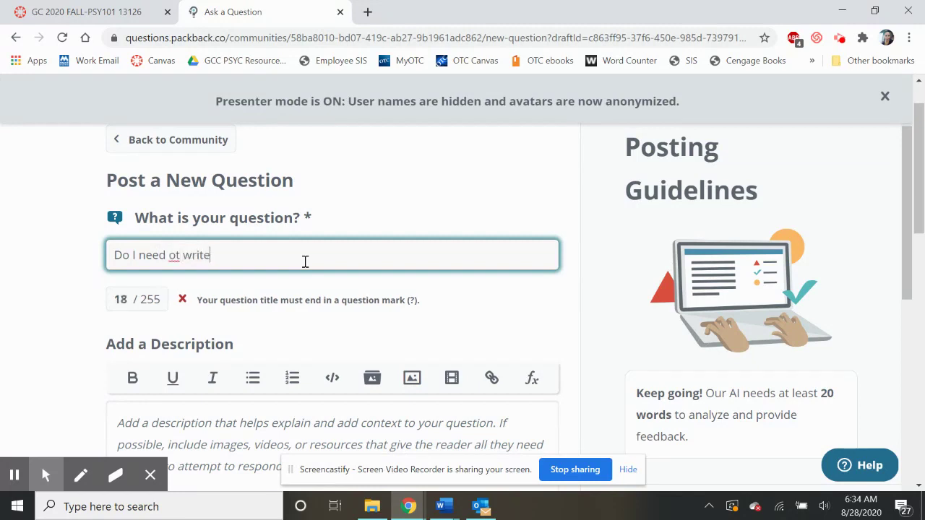
pyautogui.write(' a sample questio')
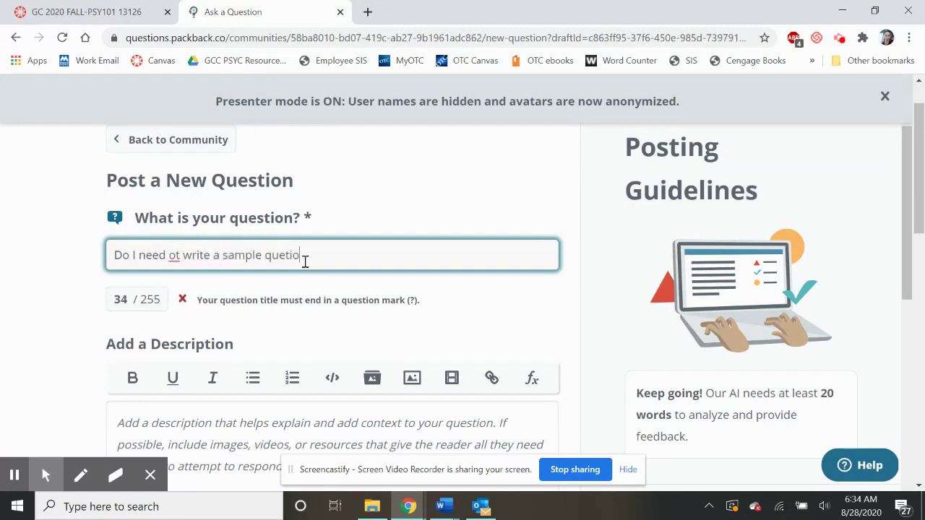
pyautogui.press('BackSpace')
pyautogui.press('BackSpace')
pyautogui.press('BackSpace')
pyautogui.press('BackSpace')
pyautogui.write('stion?')
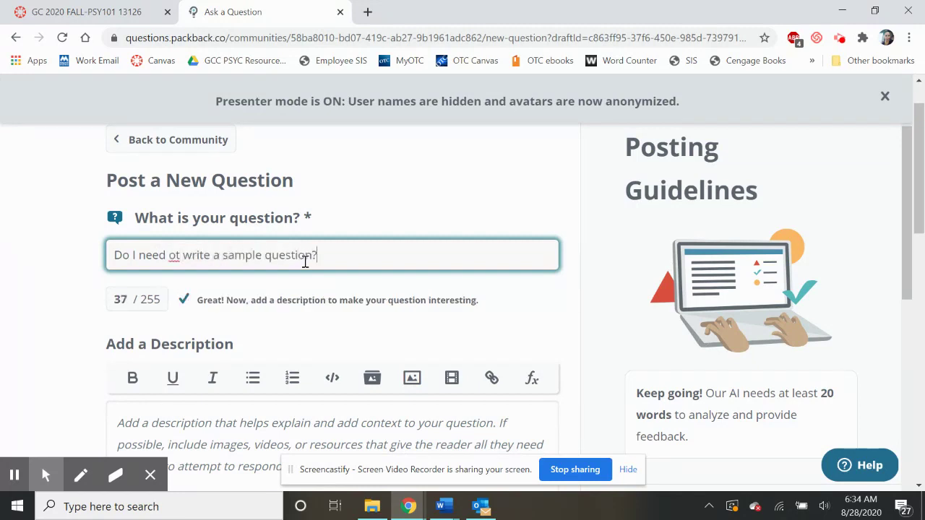
# Correct 'ot' to 'to' so the title reads 'Do I need to write a sample question?'.
pyautogui.click(182, 256)
pyautogui.press('BackSpace')
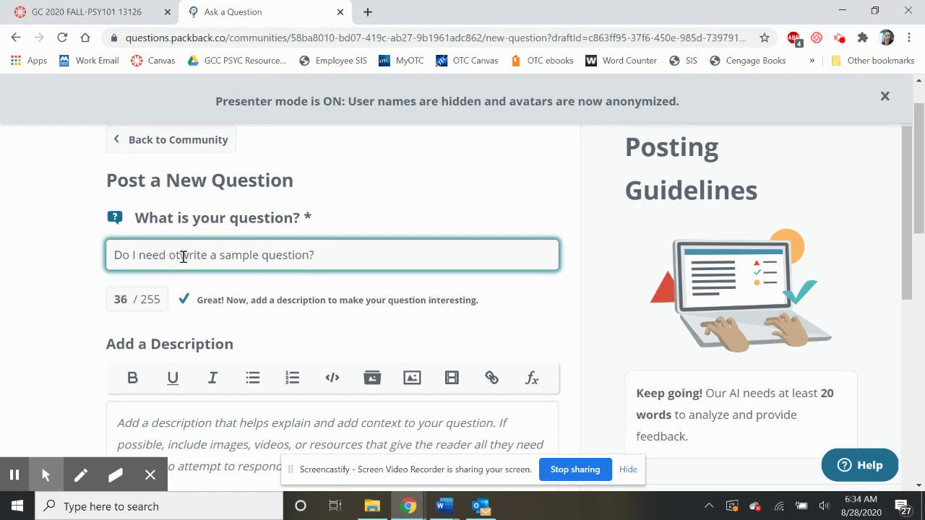
pyautogui.press('Left')
pyautogui.press('BackSpace')
pyautogui.write('o')
pyautogui.scroll(-1, 182, 255)
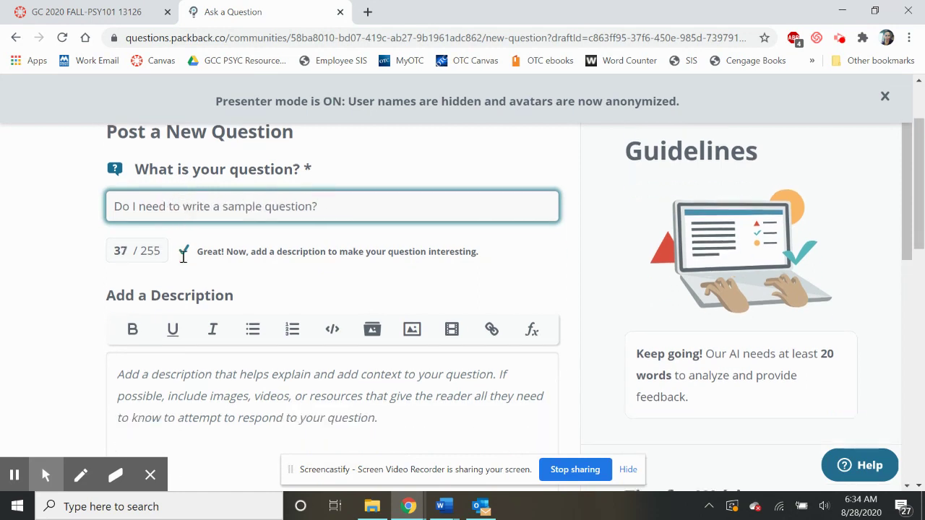
# Type the description 'And as I'm adding my train of thought in this box t' and review the Curiosity, Credibility, Communication and Convention feedback.
pyautogui.click(222, 375)
pyautogui.write('And ')
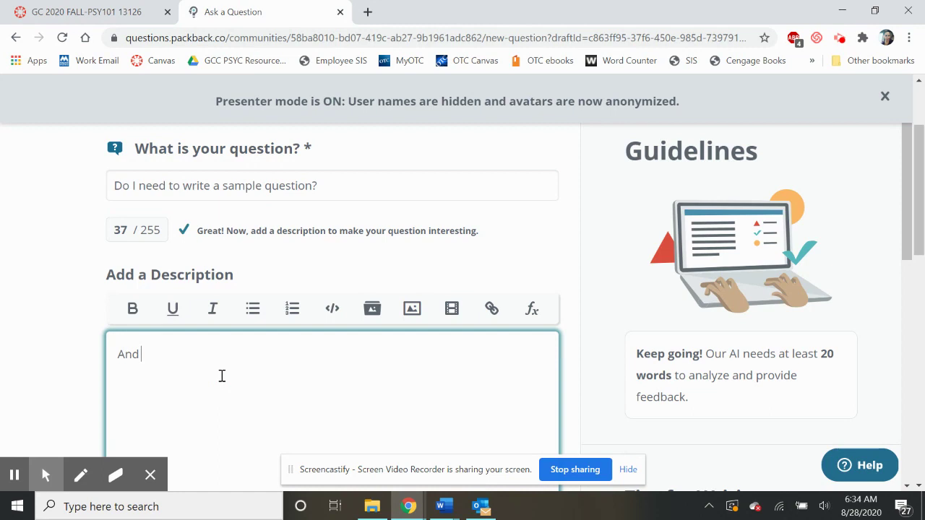
pyautogui.write("as I'm adding my train")
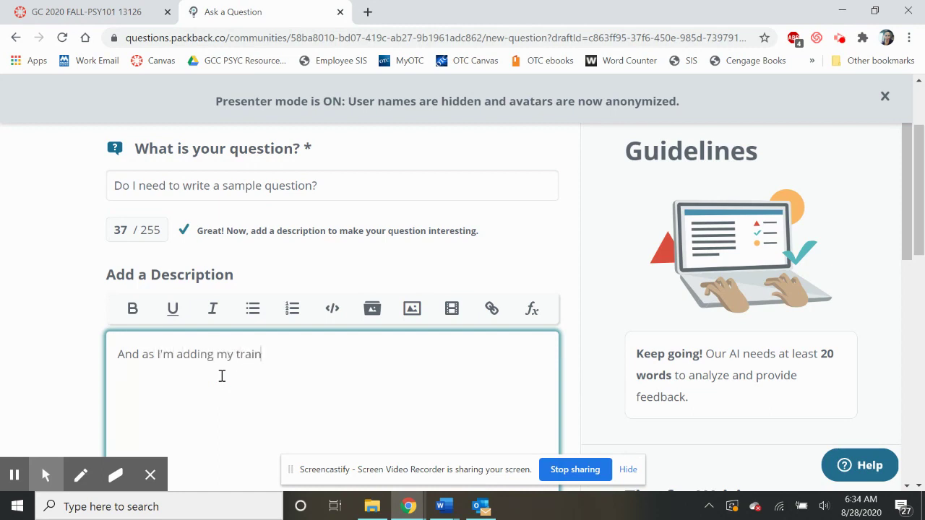
pyautogui.write('g ofthought in this box t')
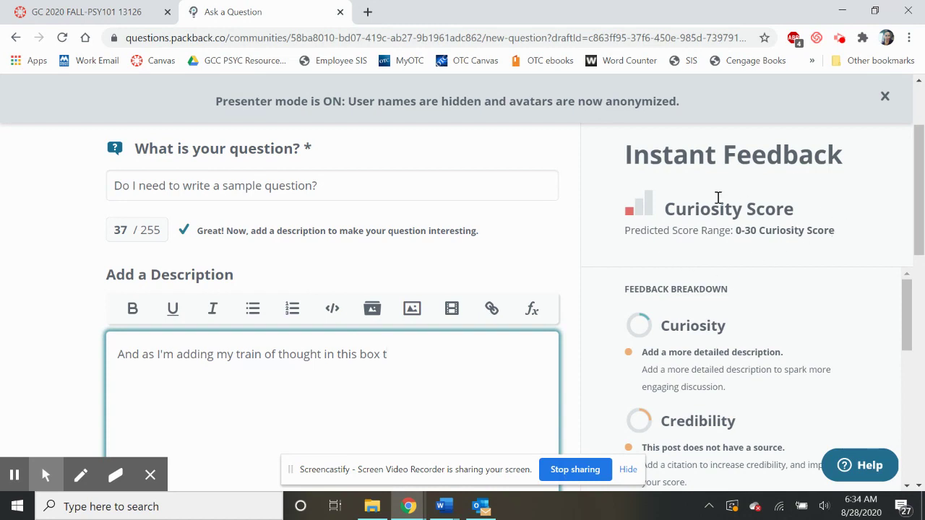
pyautogui.scroll(-1, 718, 197)
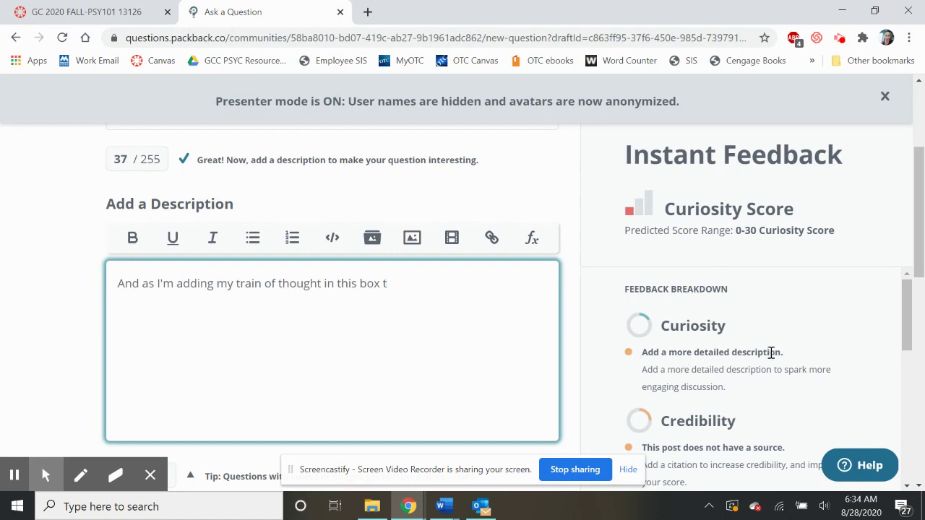
pyautogui.scroll(-2, 771, 352)
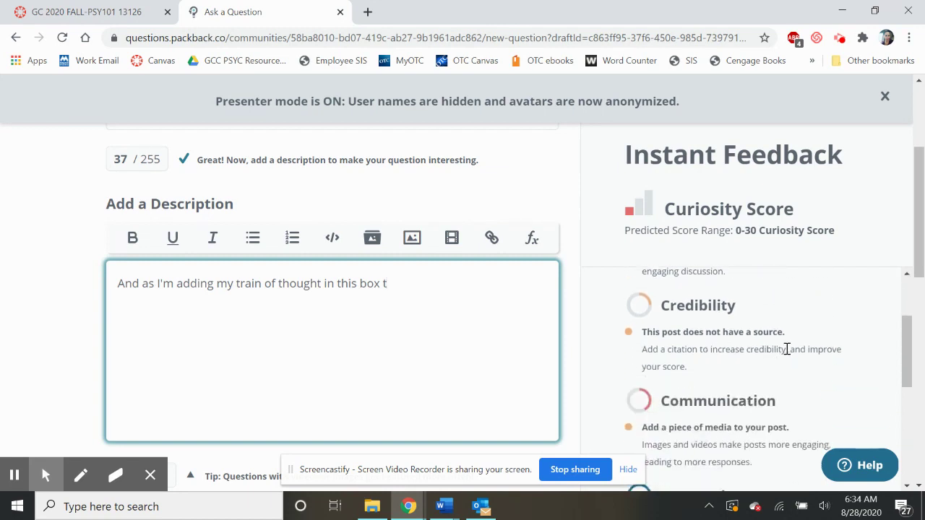
pyautogui.scroll(-1, 787, 349)
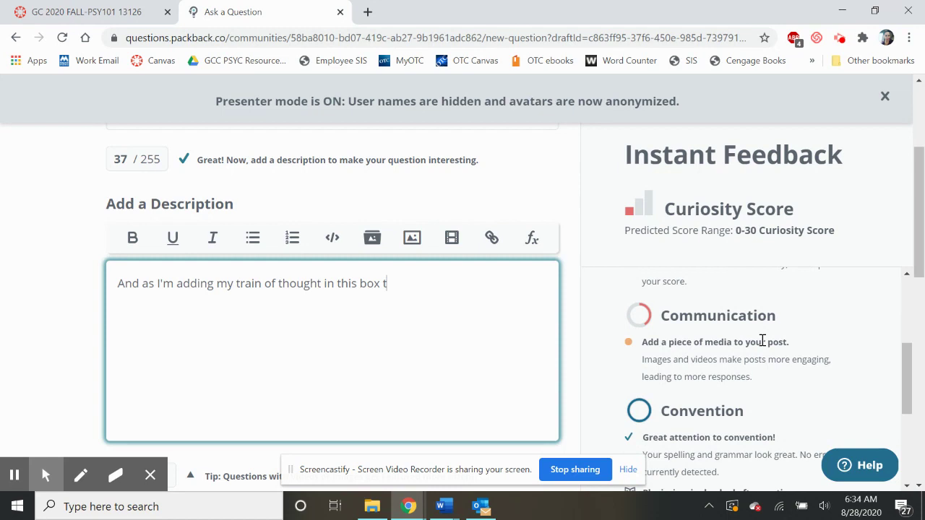
pyautogui.scroll(-3, 763, 342)
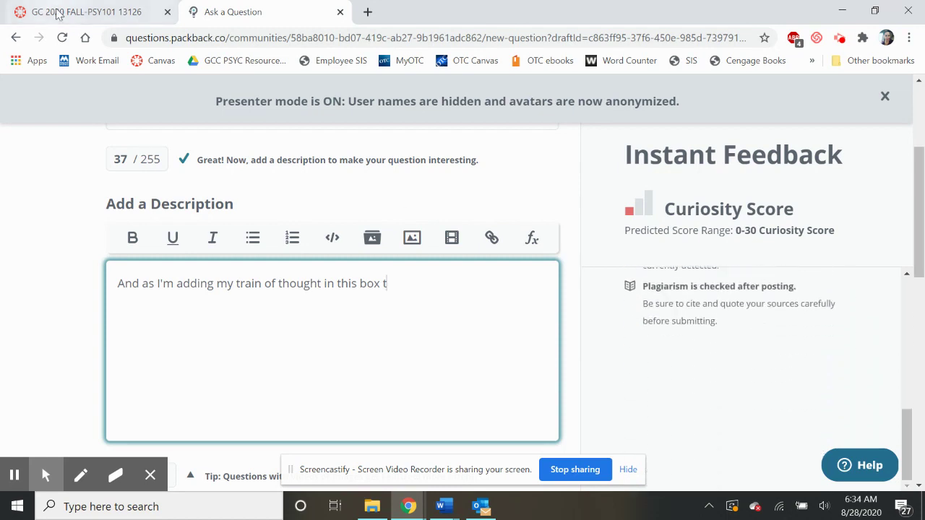
# Go back to the PSY 101 community feed and turn Presenter Mode off.
pyautogui.click(16, 39)
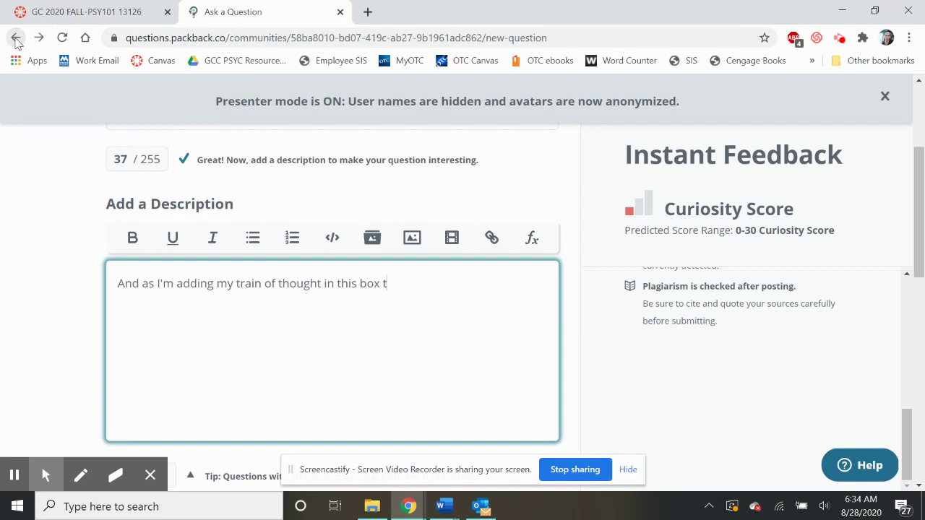
pyautogui.click(16, 39)
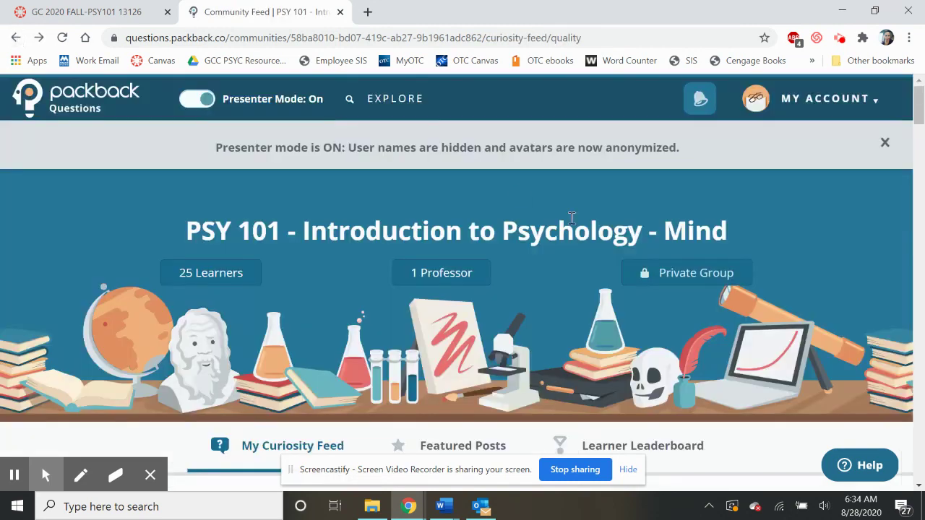
pyautogui.click(195, 100)
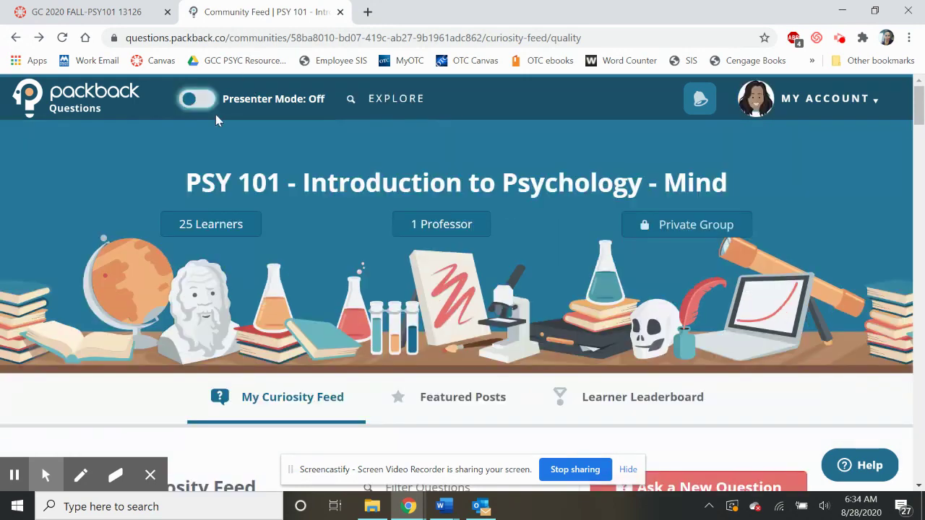
# Show the Options dropdown for the humanistic-perspective question.
pyautogui.scroll(-4, 269, 149)
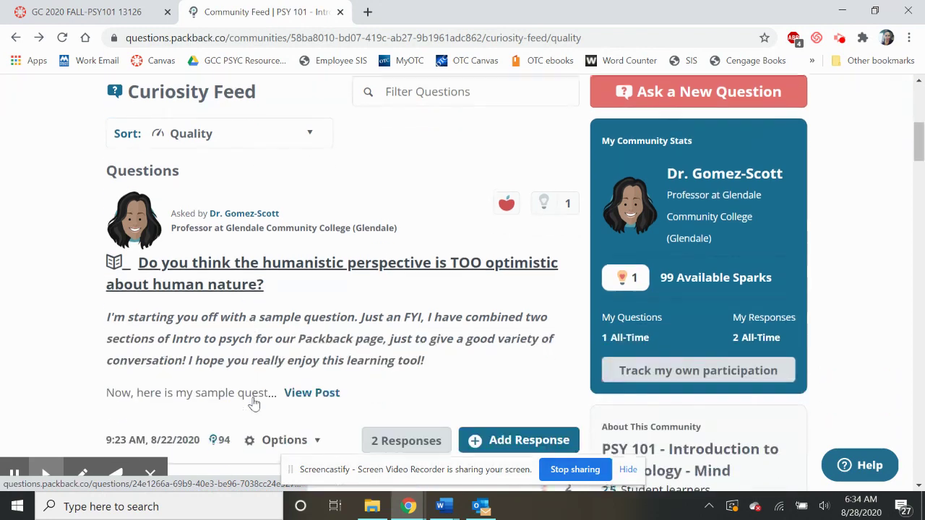
pyautogui.scroll(-2, 252, 402)
pyautogui.scroll(-1, 253, 402)
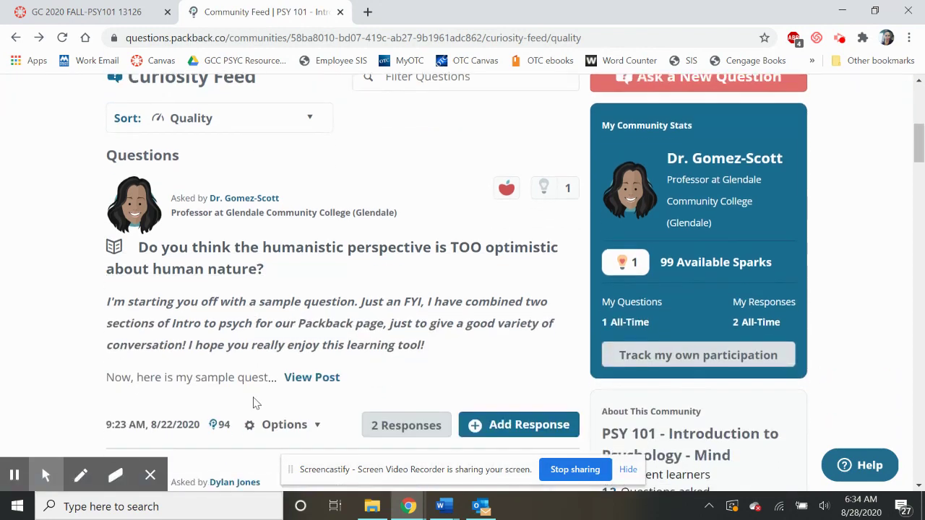
pyautogui.click(305, 432)
pyautogui.scroll(-2, 305, 432)
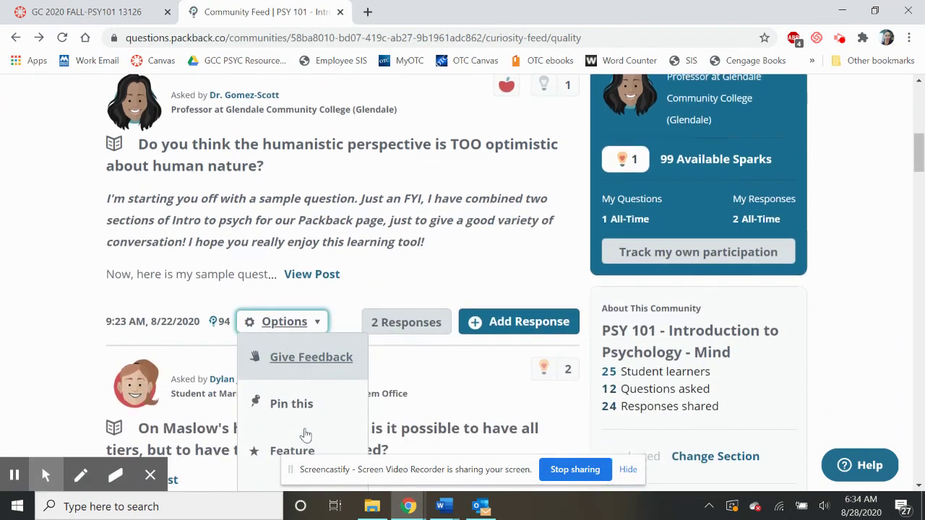
pyautogui.scroll(-2, 305, 434)
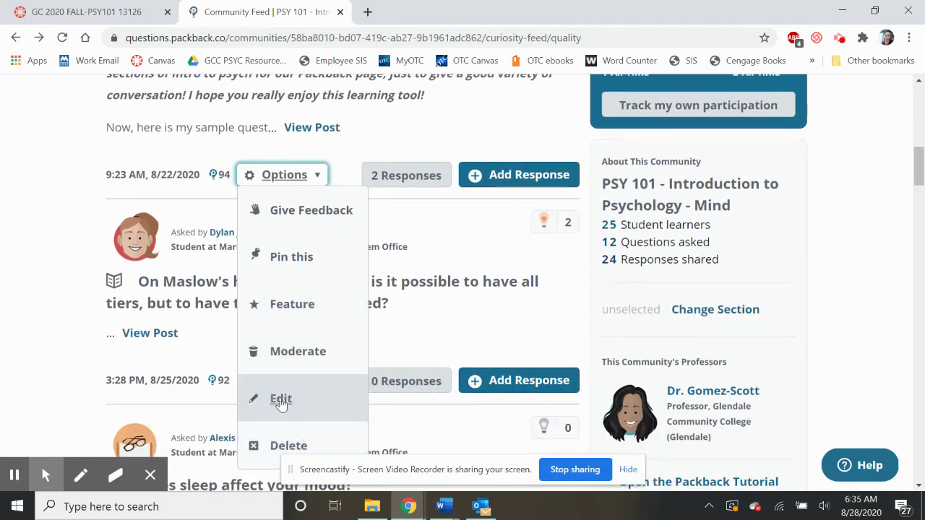
# Edit the humanistic-perspective question and review its predicted 71-100 Curiosity Score.
pyautogui.click(281, 400)
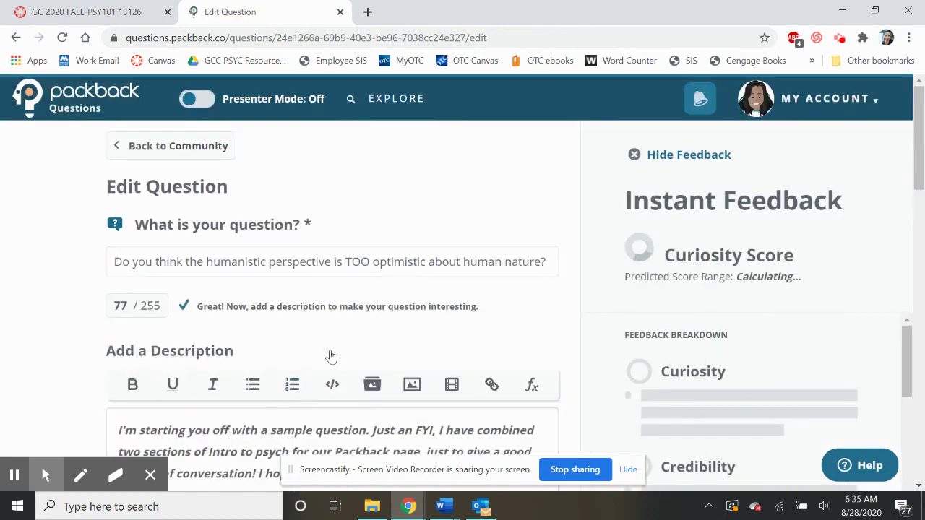
pyautogui.scroll(-3, 332, 376)
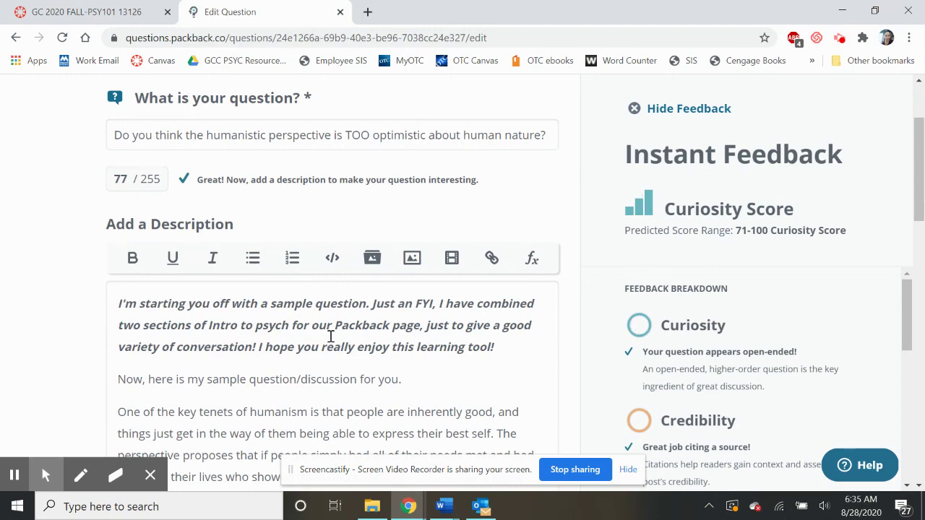
pyautogui.scroll(-1, 330, 336)
pyautogui.scroll(3, 330, 336)
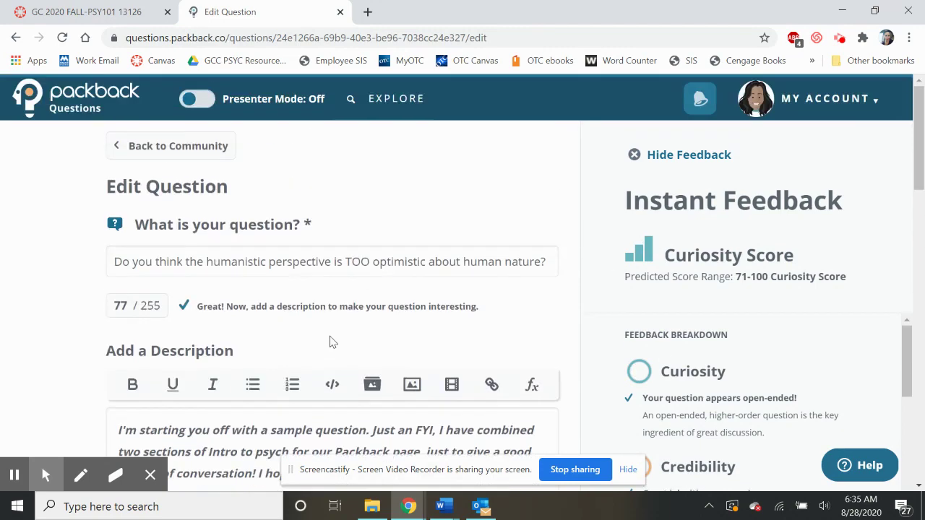